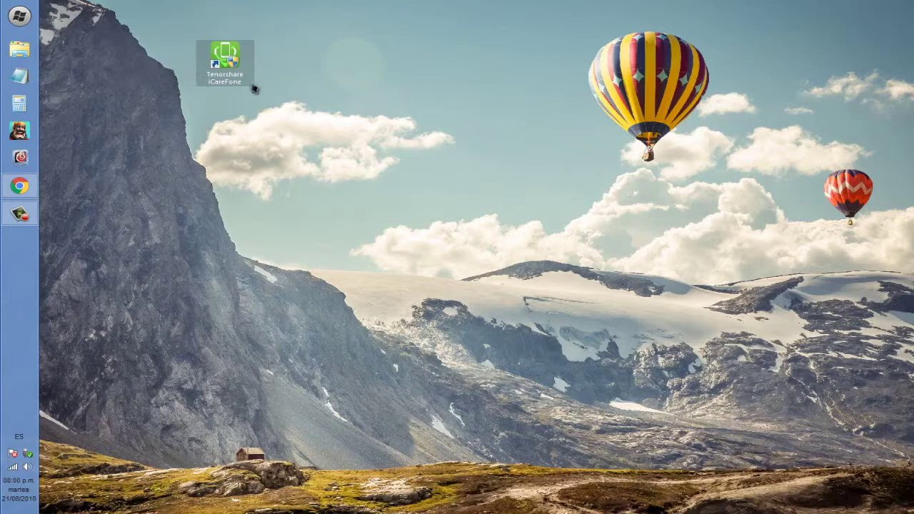
# Launch Tenorshare iCareFone as administrator and browse the connected iPhone's photo albums under Gestión
pyautogui.rightClick(232, 61)
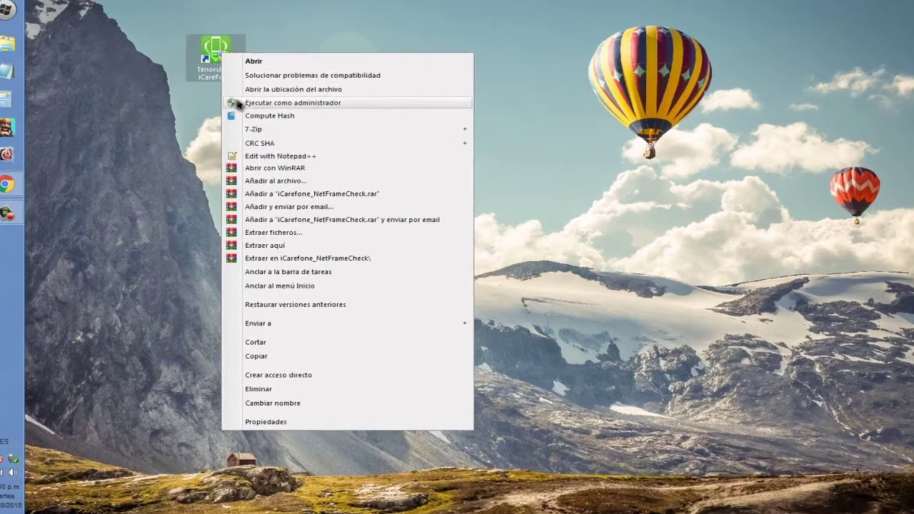
pyautogui.click(399, 107)
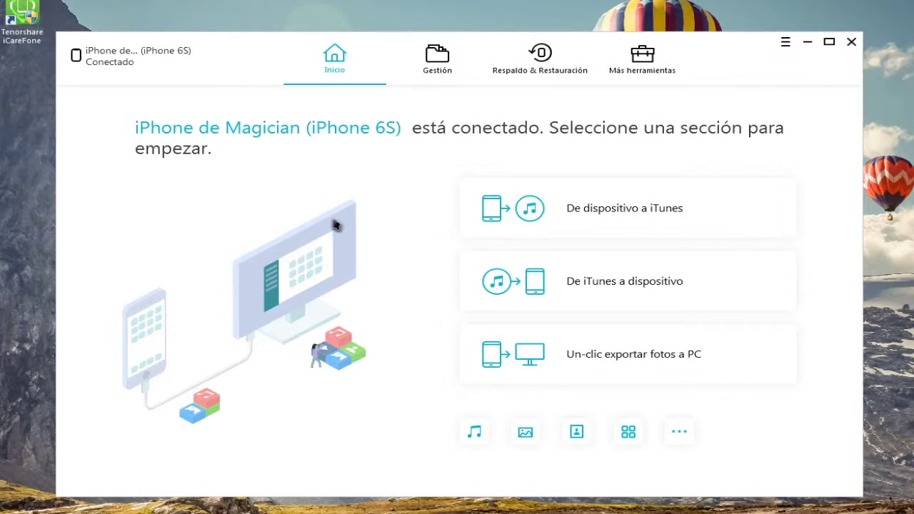
pyautogui.click(440, 66)
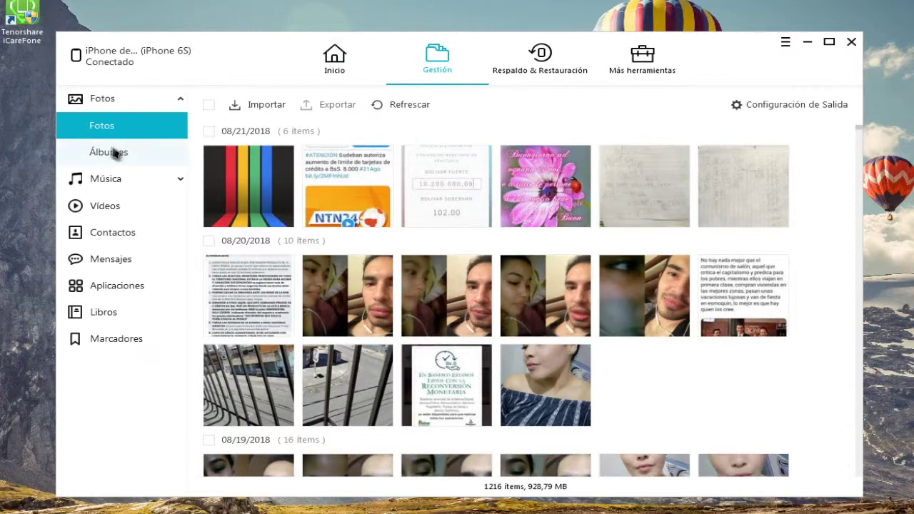
pyautogui.click(117, 152)
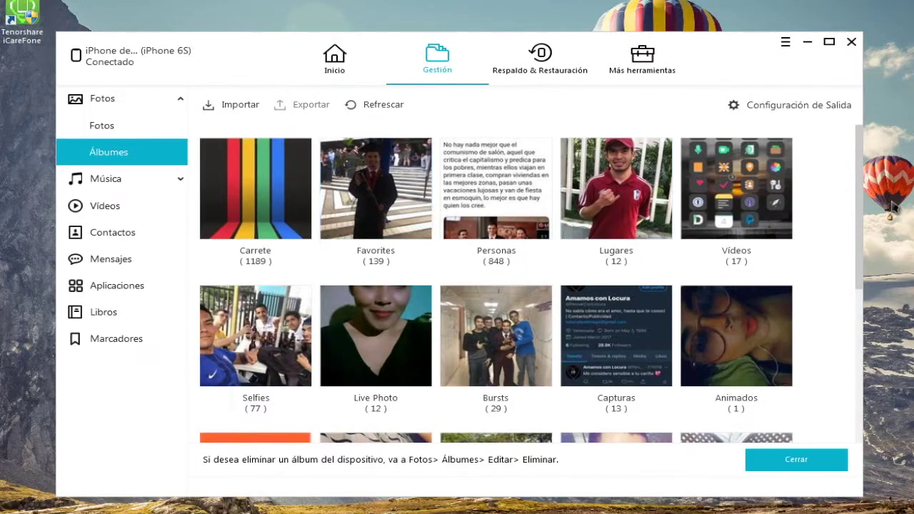
pyautogui.moveTo(861, 173); pyautogui.dragTo(863, 262)
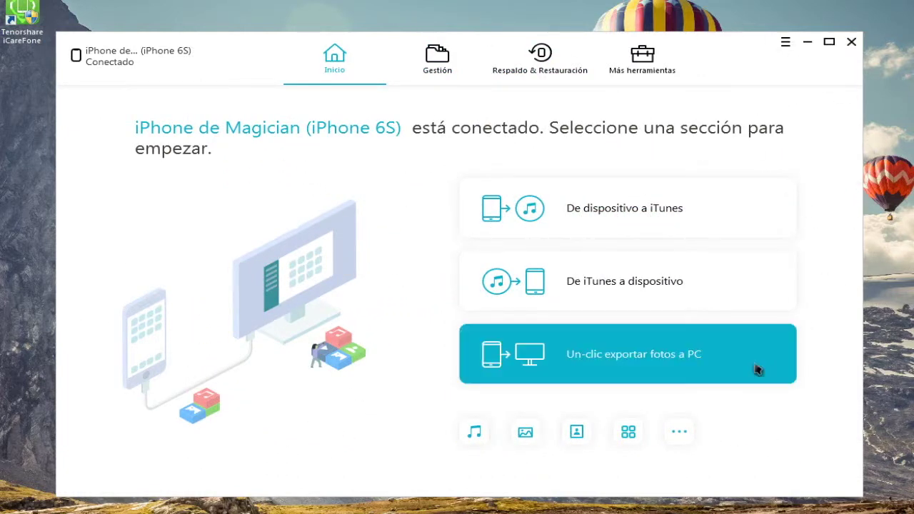
# Open photo management through the home page shortcuts and view the iPhone's content under both Álbumes and Fotos
pyautogui.click(528, 434)
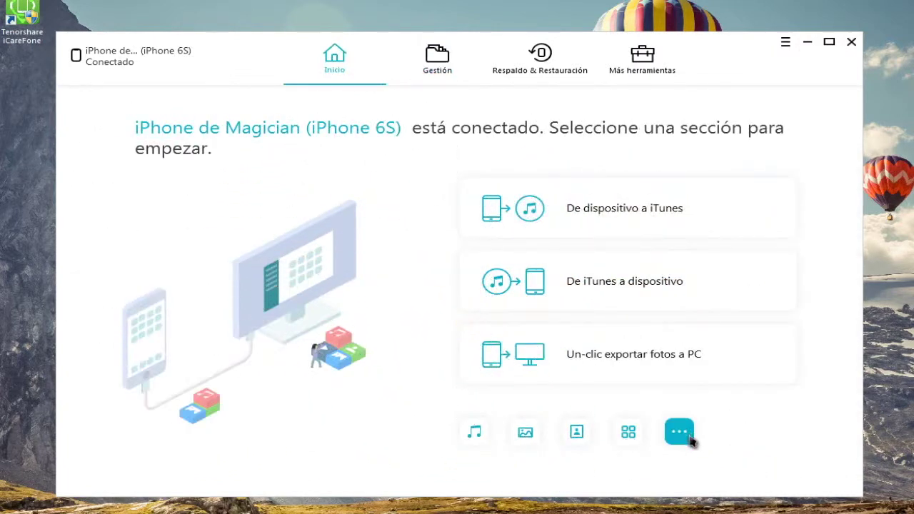
pyautogui.click(687, 436)
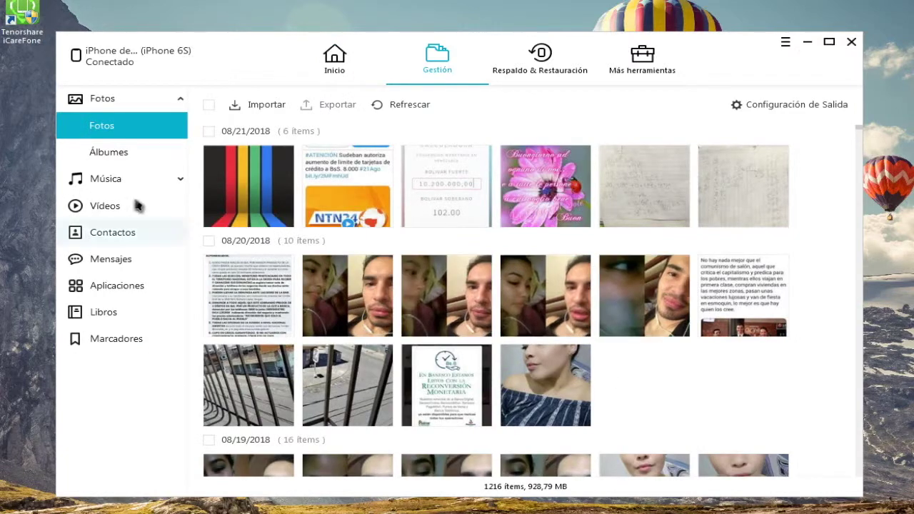
pyautogui.click(131, 152)
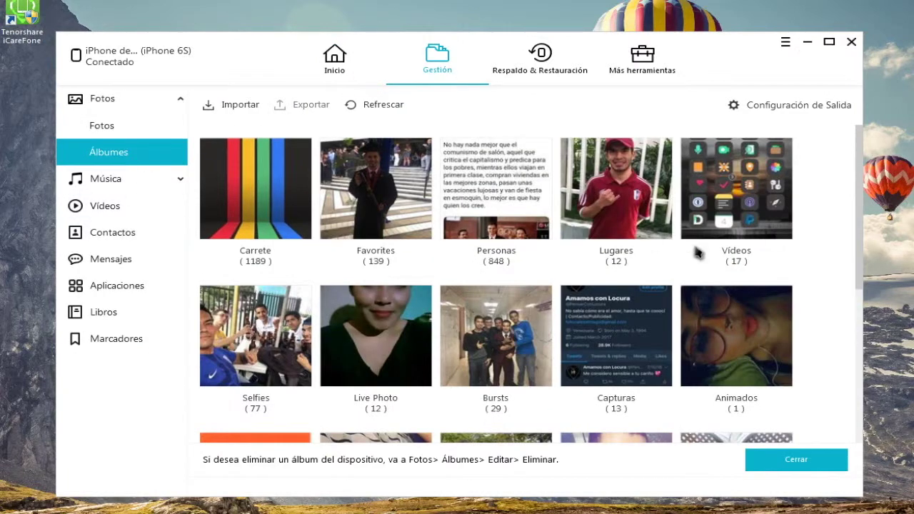
pyautogui.click(106, 127)
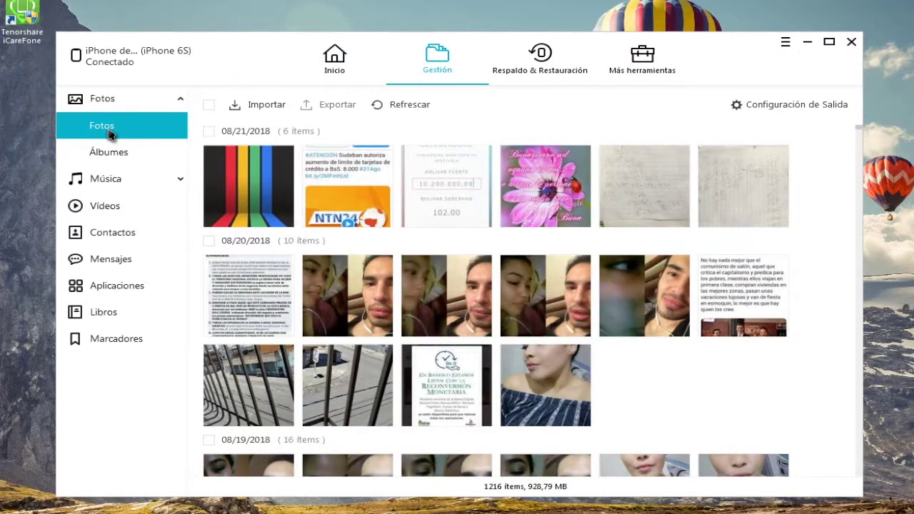
# Open the Zedge album and select the coffee cup and tiger photos dated 01/14/2018
pyautogui.click(151, 158)
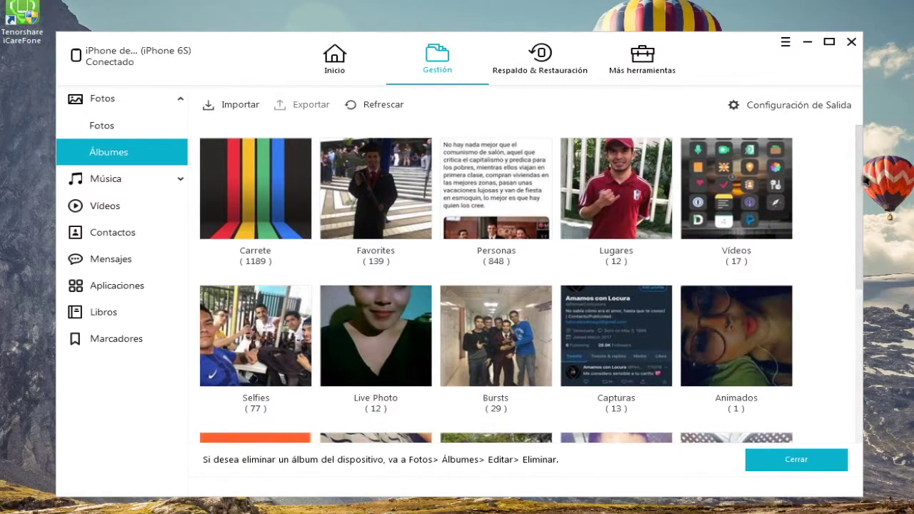
pyautogui.moveTo(865, 182); pyautogui.dragTo(860, 342)
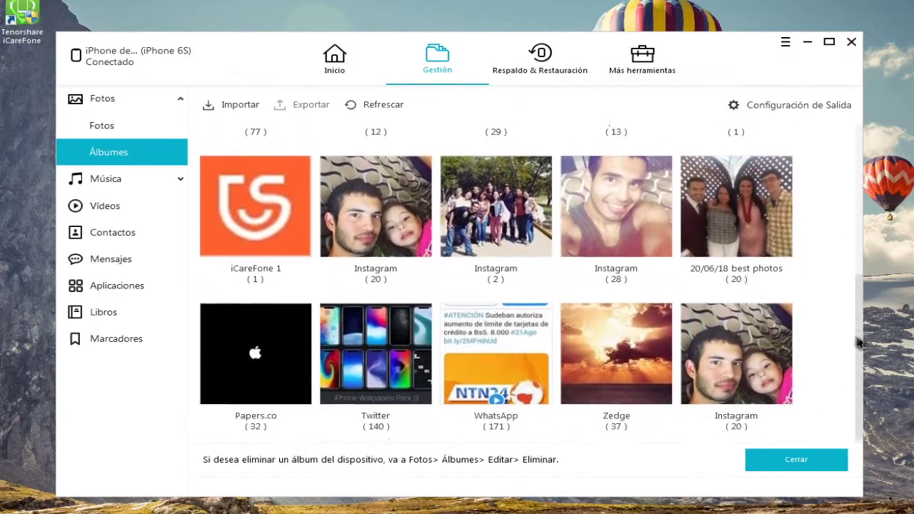
pyautogui.click(642, 337)
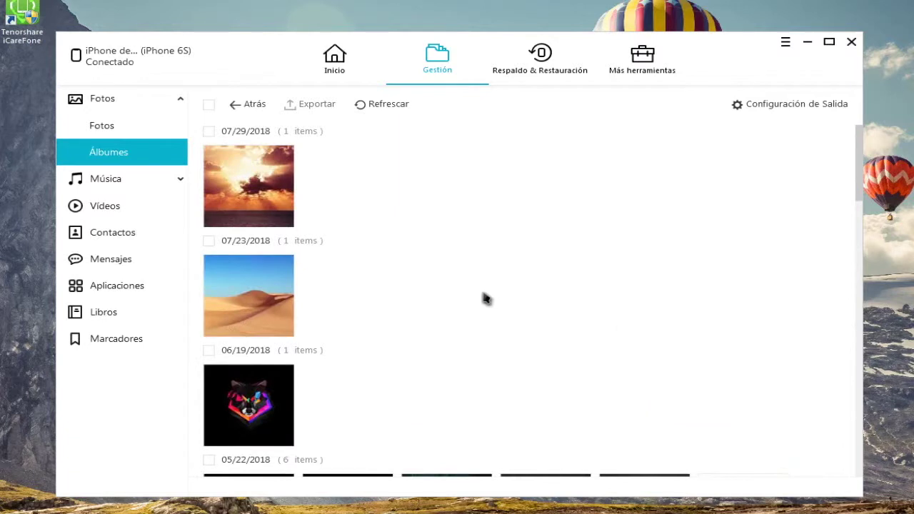
pyautogui.scroll(-5, 583, 299)
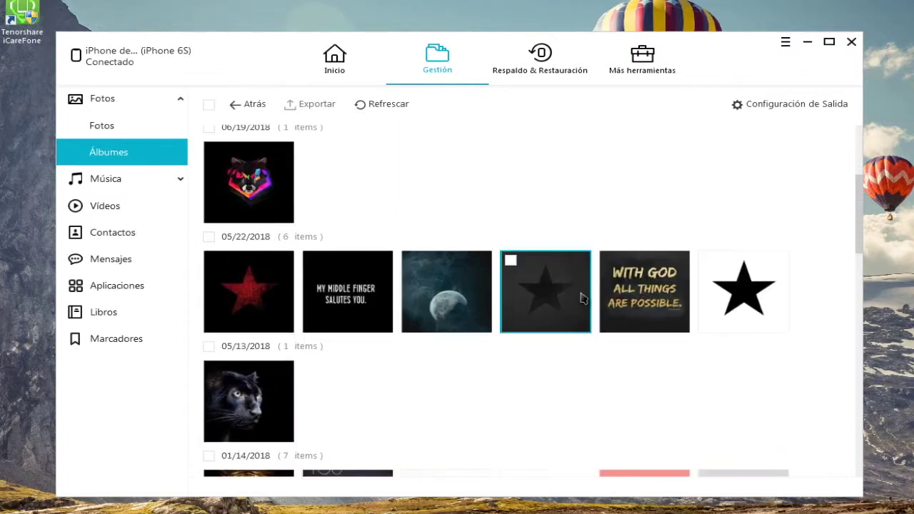
pyautogui.scroll(-4, 584, 301)
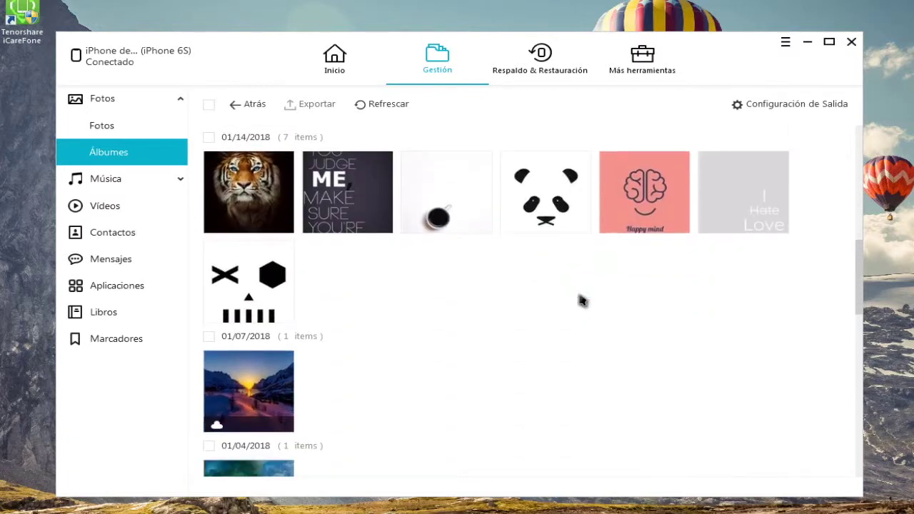
pyautogui.scroll(-7, 582, 300)
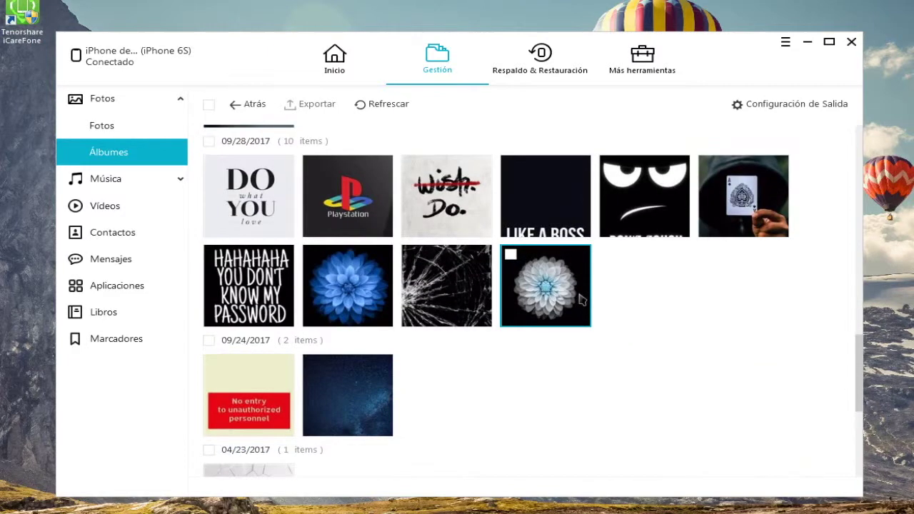
pyautogui.scroll(-5, 582, 300)
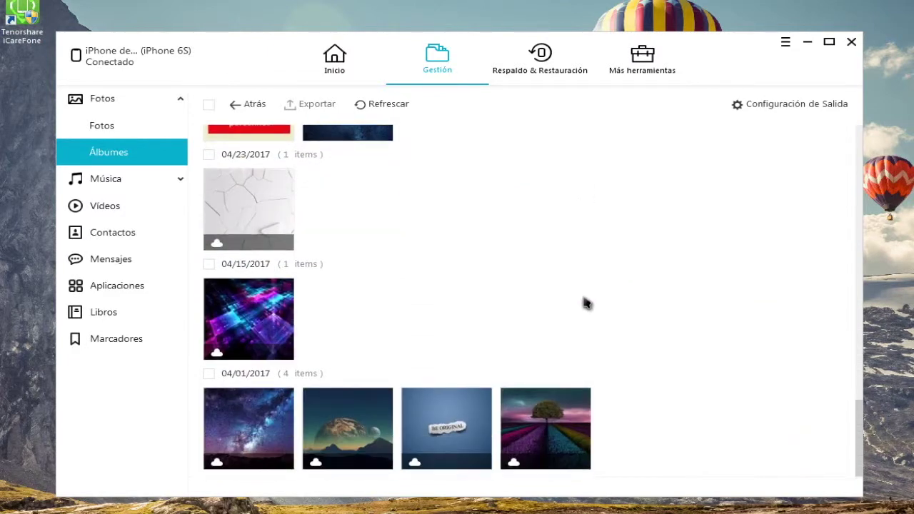
pyautogui.scroll(12, 584, 304)
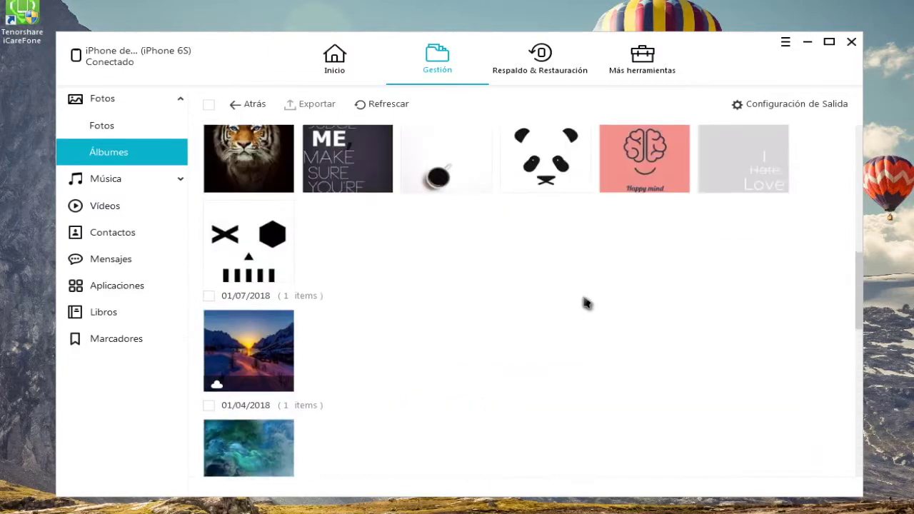
pyautogui.scroll(5, 583, 304)
pyautogui.scroll(-1, 586, 302)
pyautogui.click(466, 351)
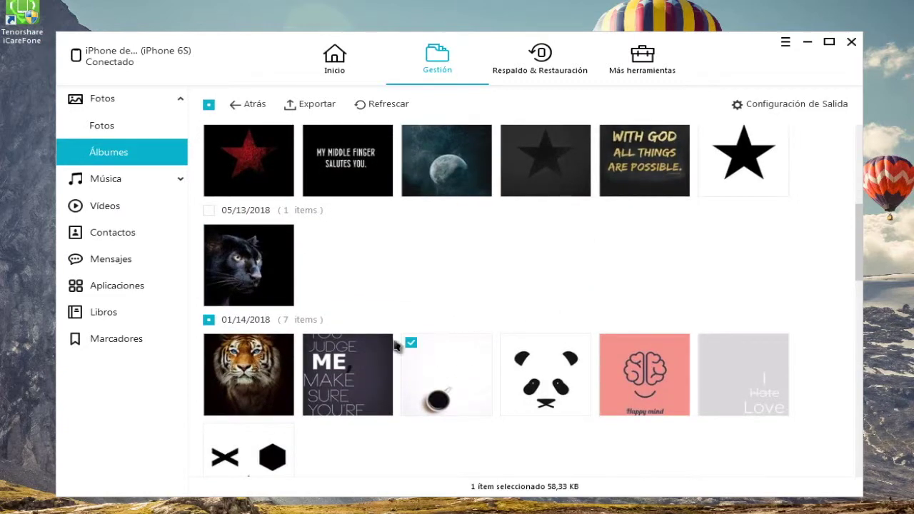
pyautogui.click(236, 361)
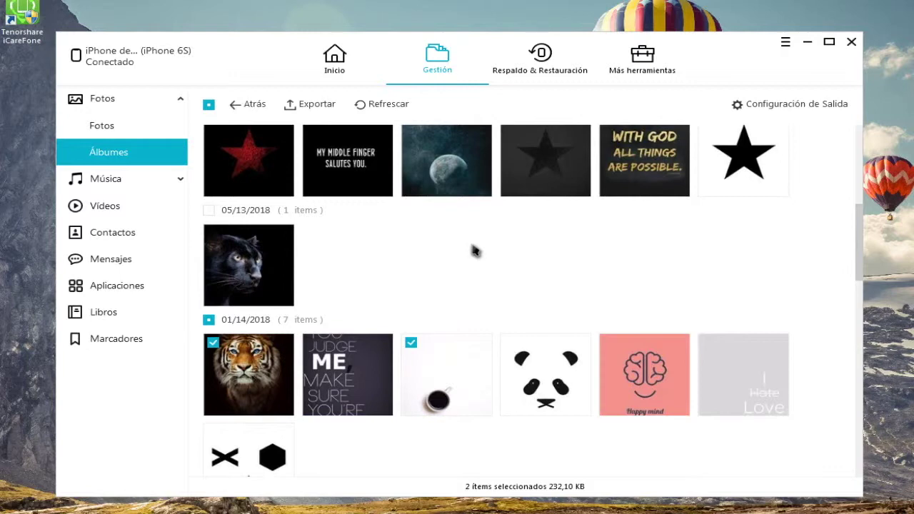
# Export the selected photos to the Desktop (Escritorio) and view the exported images in the Windows photo viewer
pyautogui.click(326, 105)
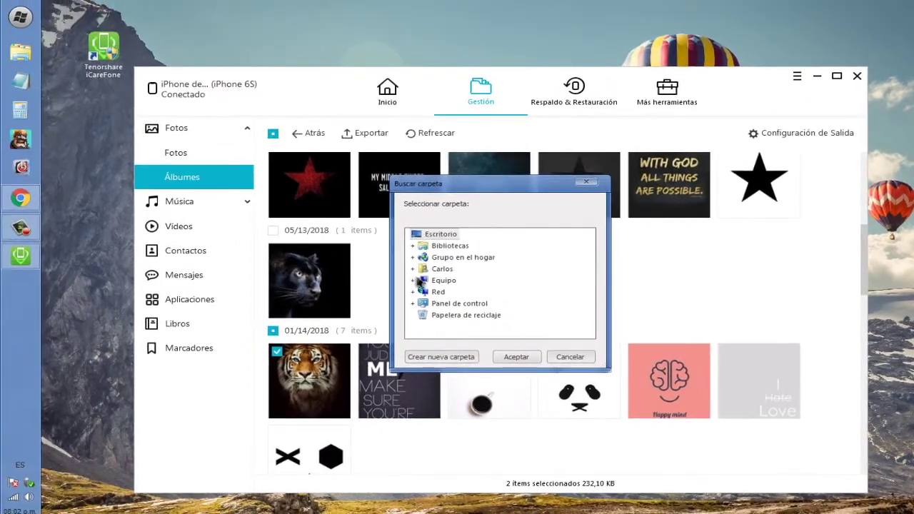
pyautogui.click(517, 357)
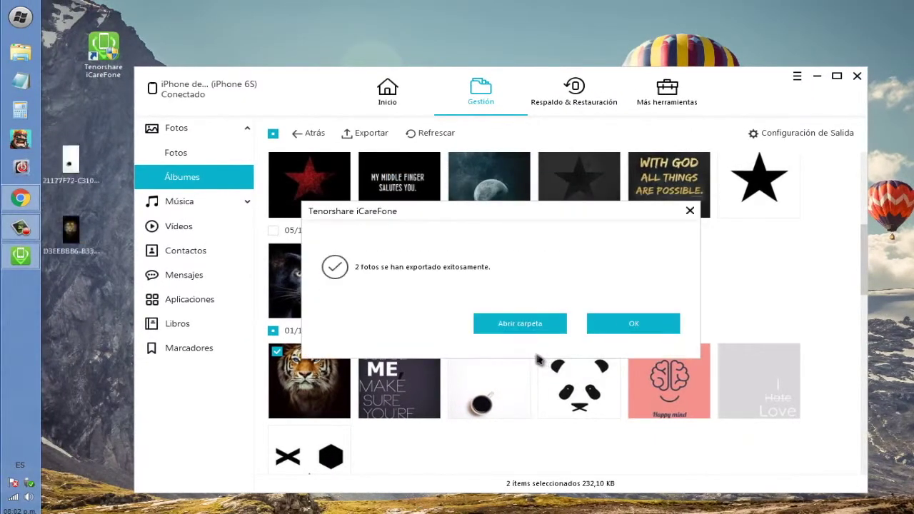
pyautogui.click(620, 324)
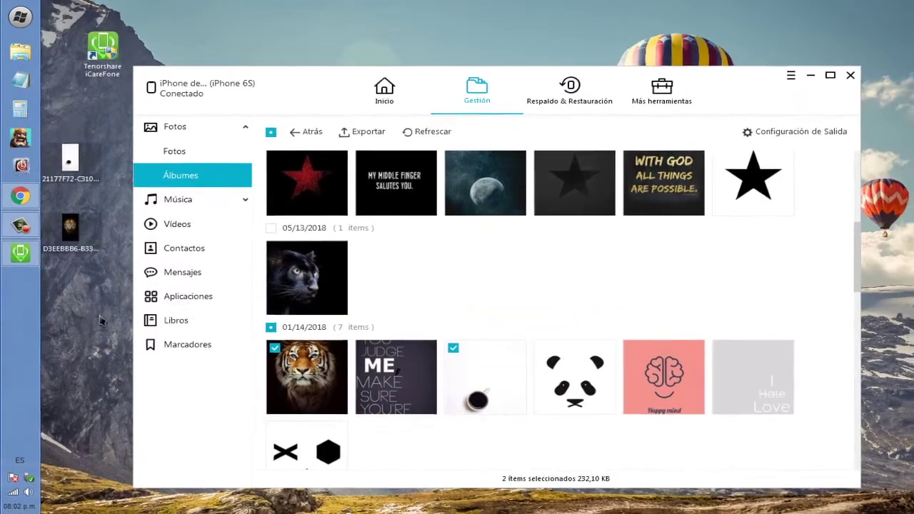
pyautogui.doubleClick(68, 156)
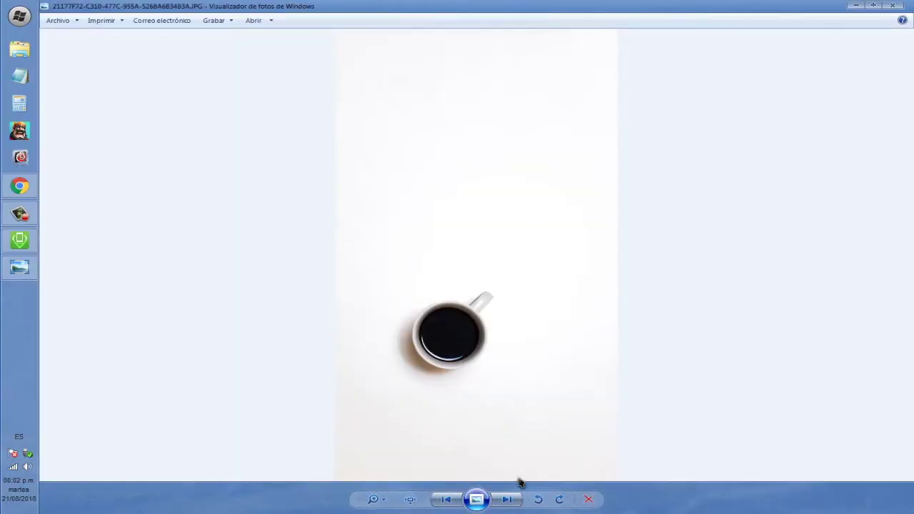
pyautogui.click(513, 501)
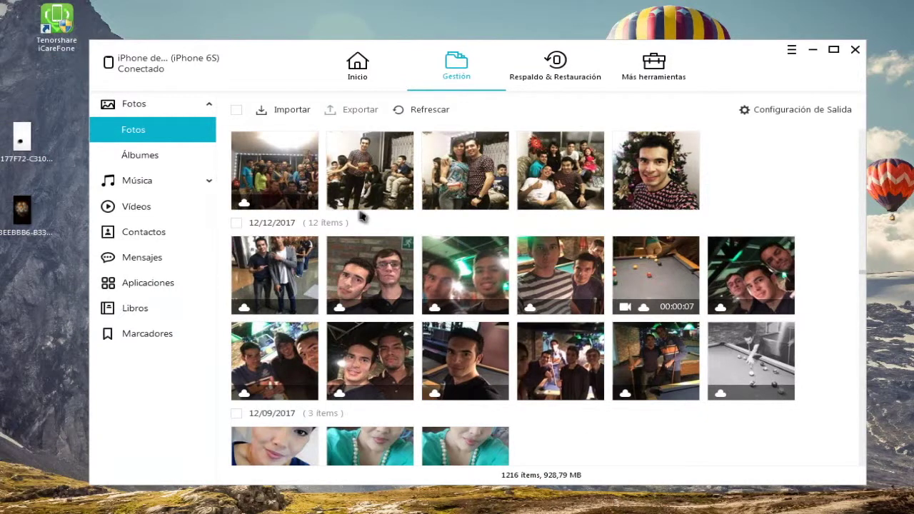
# Import Crazytut0s (67).jpg and Crazytut0s (68).jpg from the wallpaper folder to the iPhone using Importación rápida
pyautogui.click(298, 118)
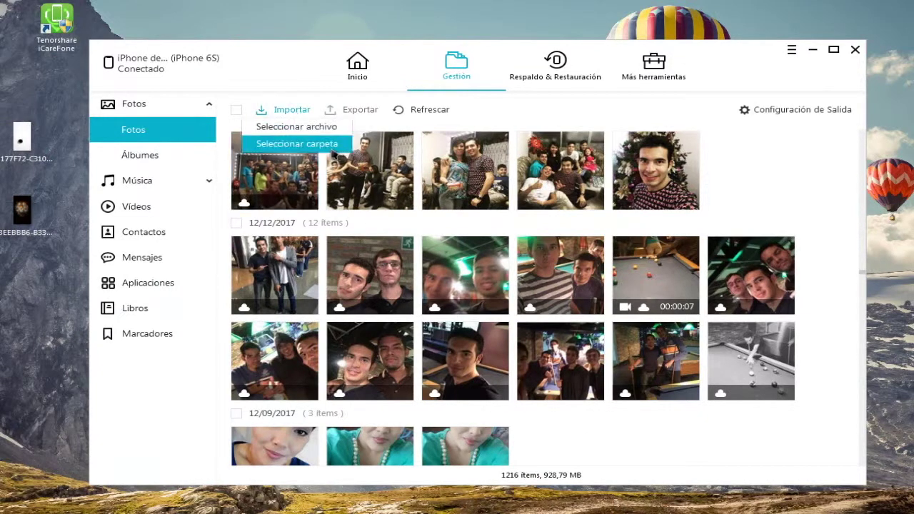
pyautogui.click(342, 128)
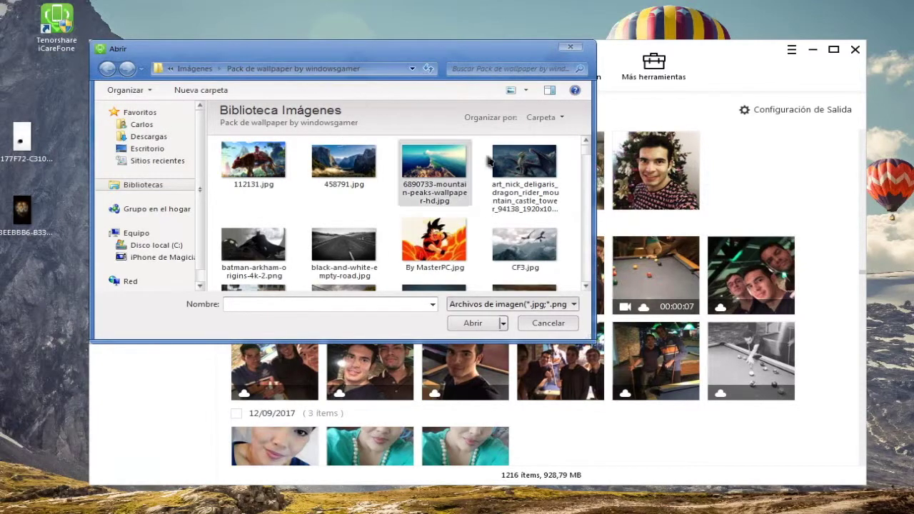
pyautogui.scroll(-2, 588, 164)
pyautogui.moveTo(588, 164); pyautogui.dragTo(577, 216)
pyautogui.click(330, 259)
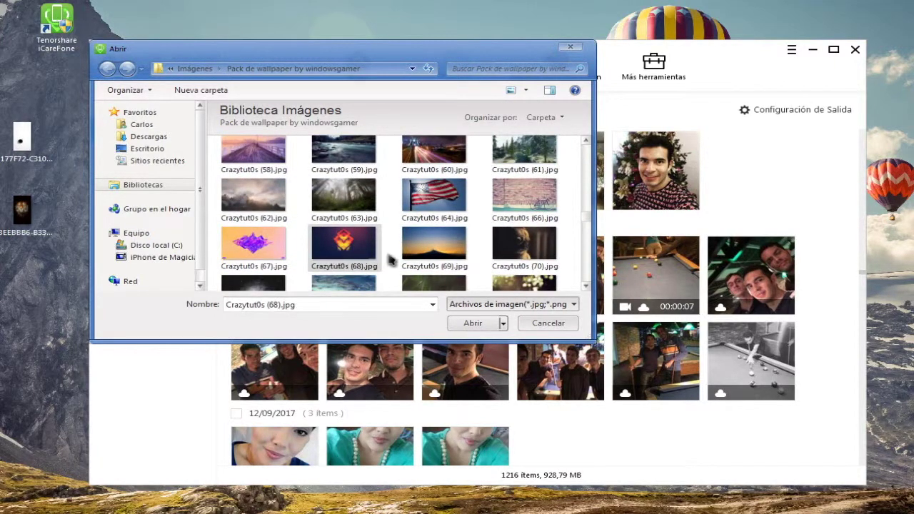
pyautogui.keyDown('ctrl'); pyautogui.click(277, 251); pyautogui.keyUp('ctrl')
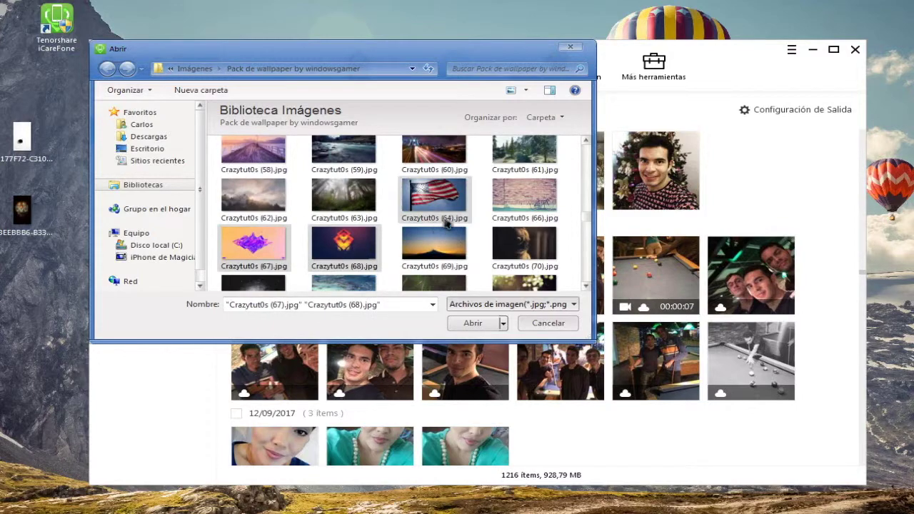
pyautogui.click(472, 323)
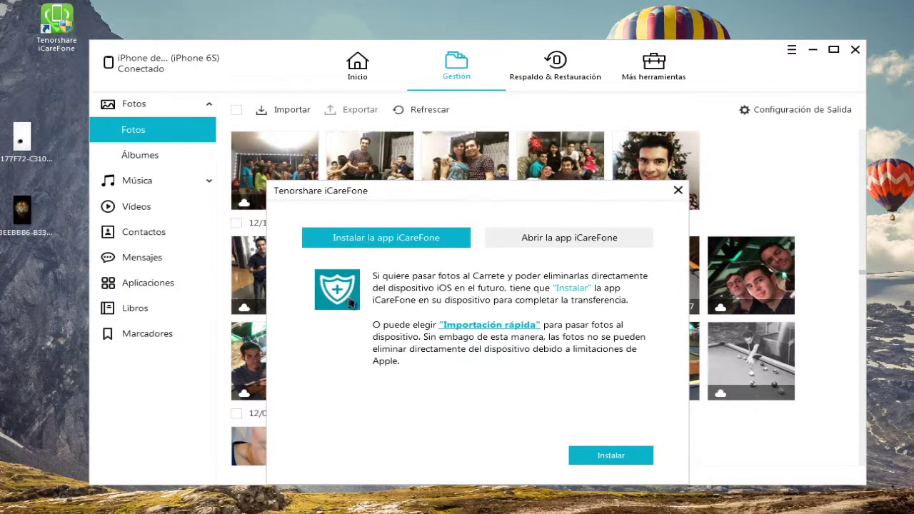
pyautogui.click(486, 327)
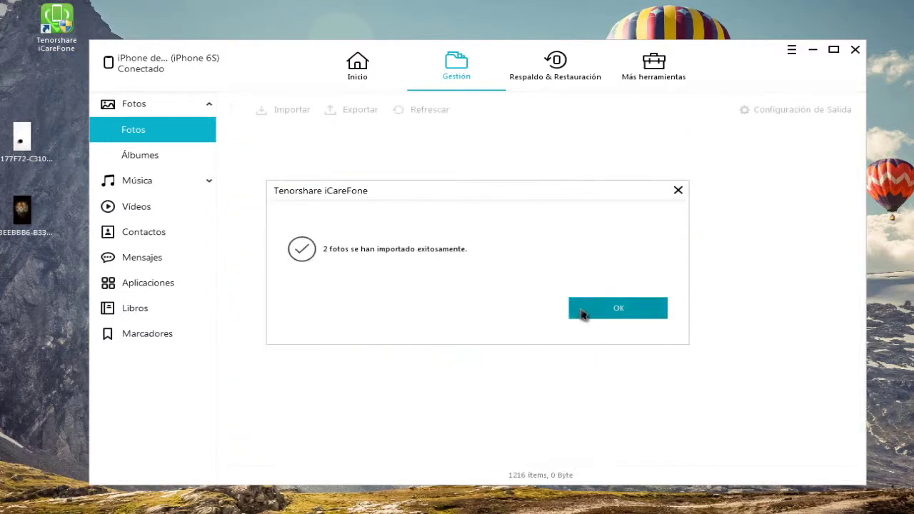
pyautogui.click(582, 314)
# Open the iCareFone 1 album and check it for the imported pictures
pyautogui.scroll(-3, 595, 254)
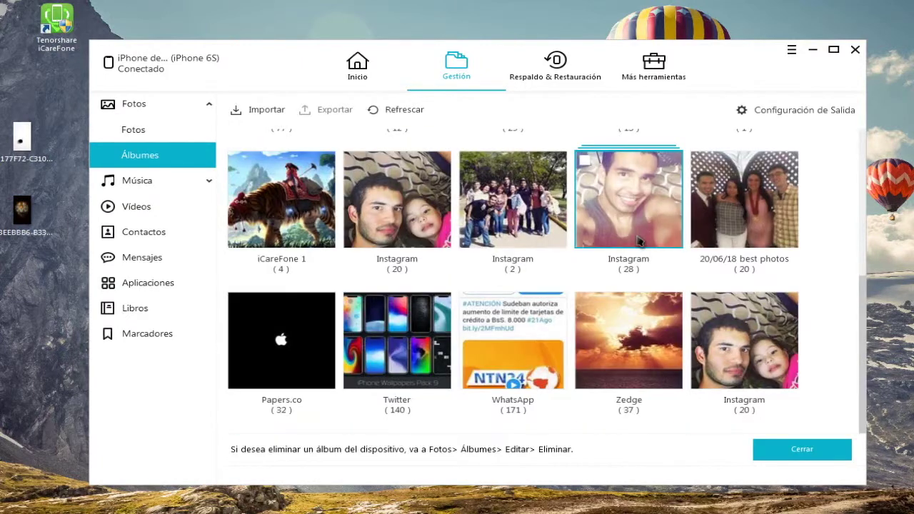
pyautogui.doubleClick(299, 242)
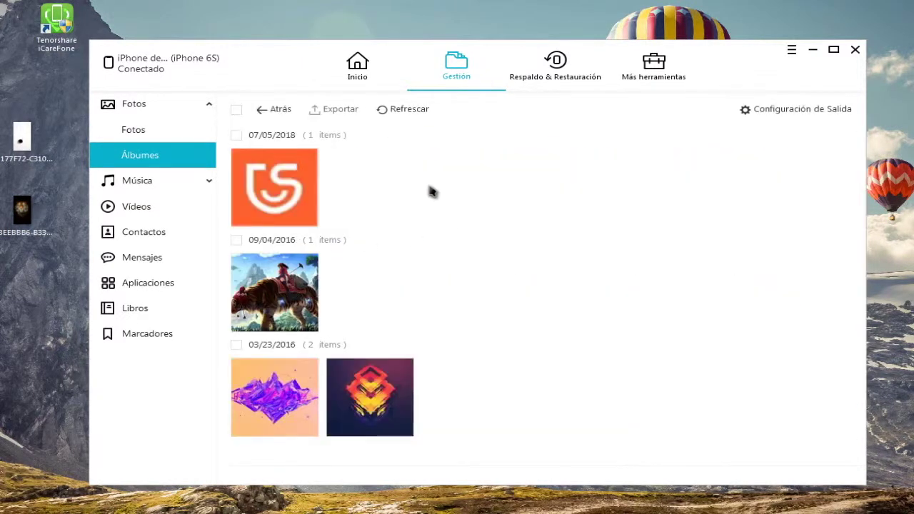
pyautogui.moveTo(425, 180); pyautogui.dragTo(265, 408)
pyautogui.click(457, 218)
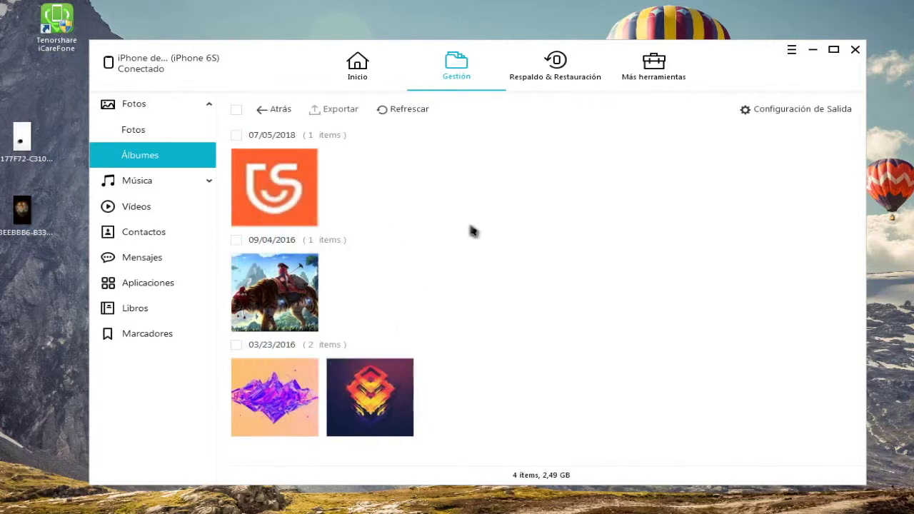
pyautogui.moveTo(415, 176); pyautogui.dragTo(286, 374)
pyautogui.click(418, 355)
pyautogui.click(410, 376)
pyautogui.click(427, 239)
# Import Crazytut0s (98).jpg from the wallpaper folder into the iPhone's Carrete by installing the iCareFone app on the device
pyautogui.click(277, 113)
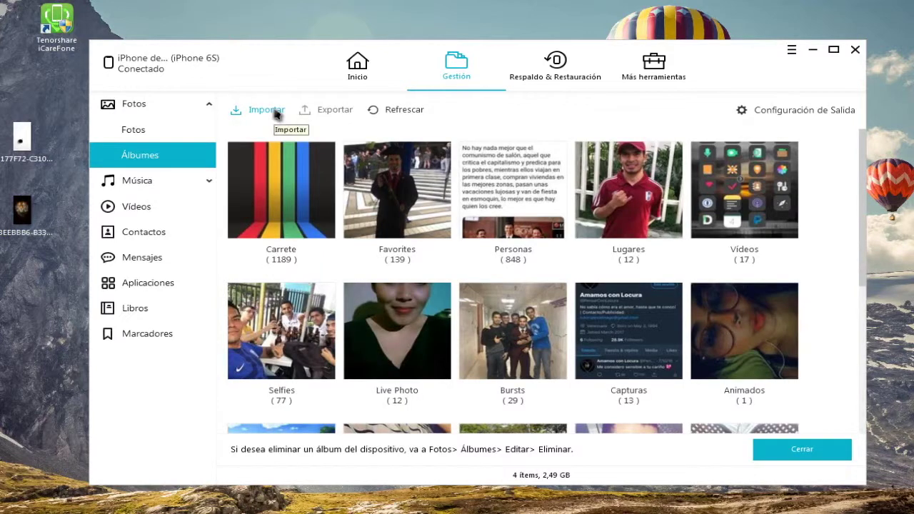
pyautogui.click(275, 111)
pyautogui.click(288, 133)
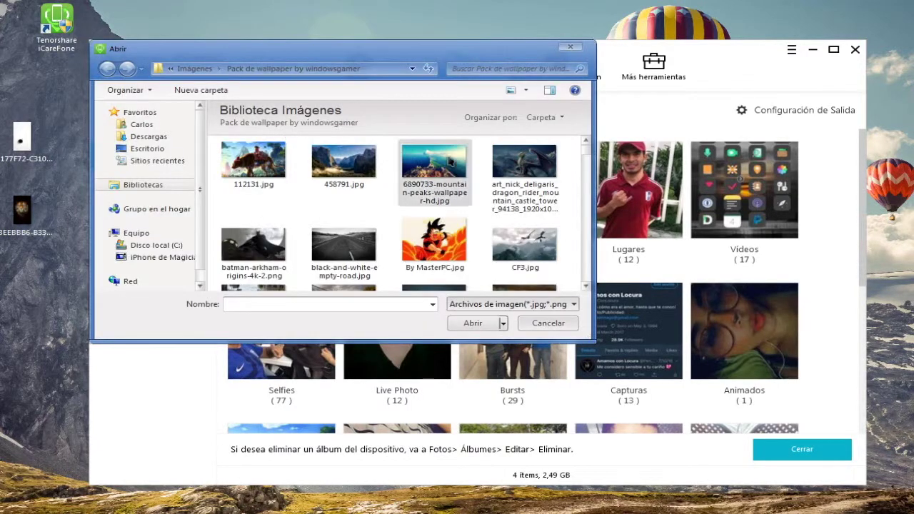
pyautogui.moveTo(586, 152); pyautogui.dragTo(585, 265)
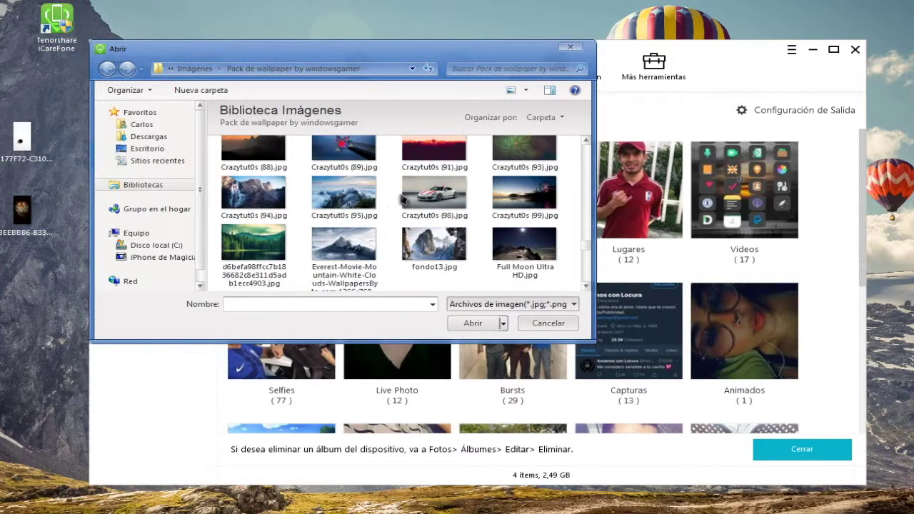
pyautogui.click(437, 200)
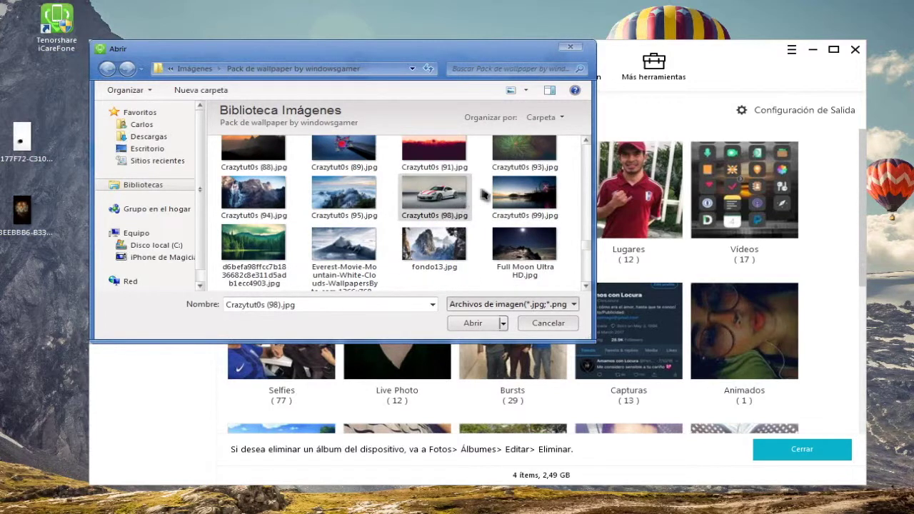
pyautogui.click(474, 323)
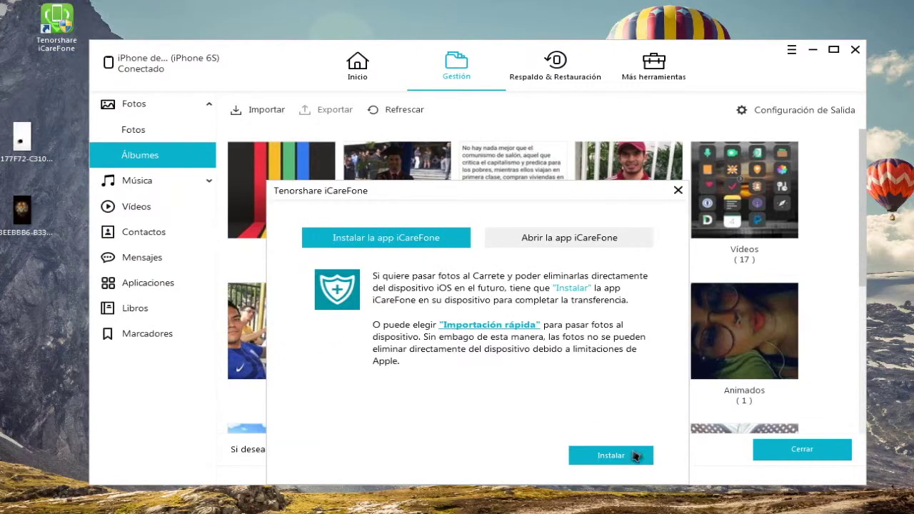
pyautogui.click(632, 458)
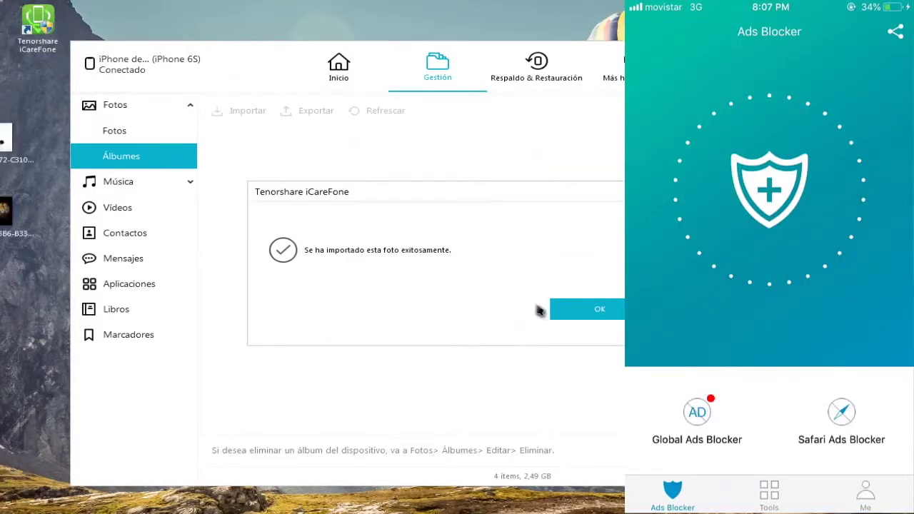
pyautogui.click(598, 310)
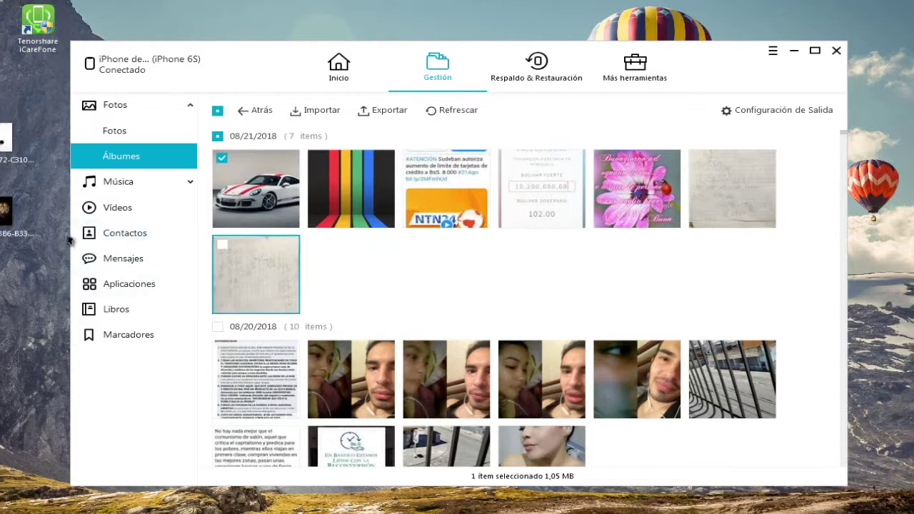
# Export all iPhone photos to the computer with Un-clic exportar fotos a PC and open the export folder
pyautogui.click(338, 68)
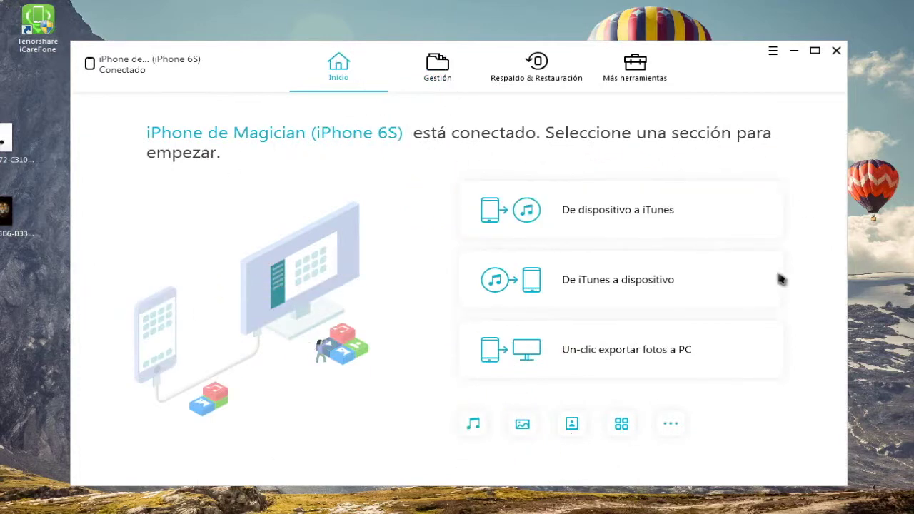
pyautogui.click(739, 366)
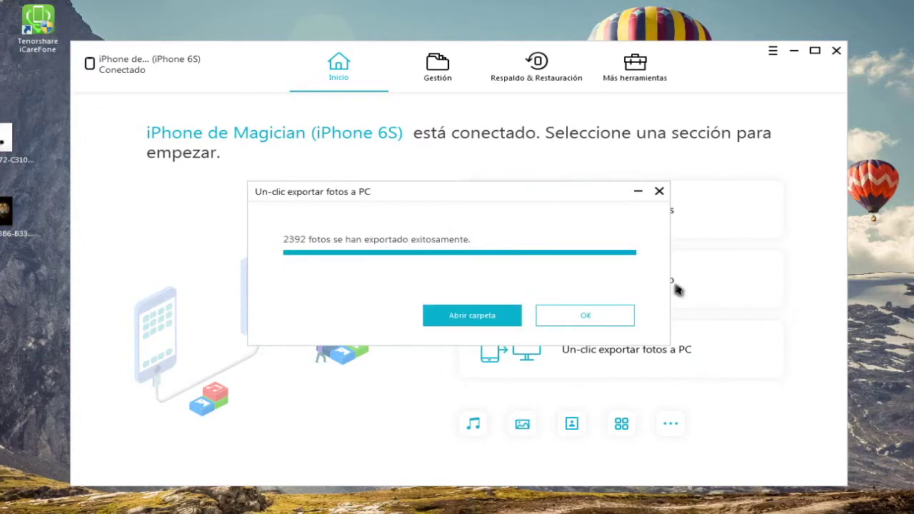
pyautogui.click(615, 318)
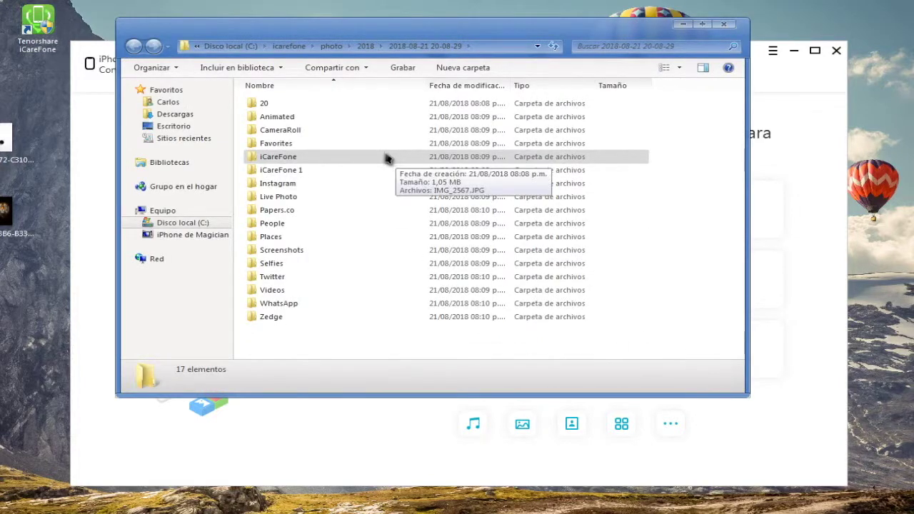
pyautogui.click(239, 47)
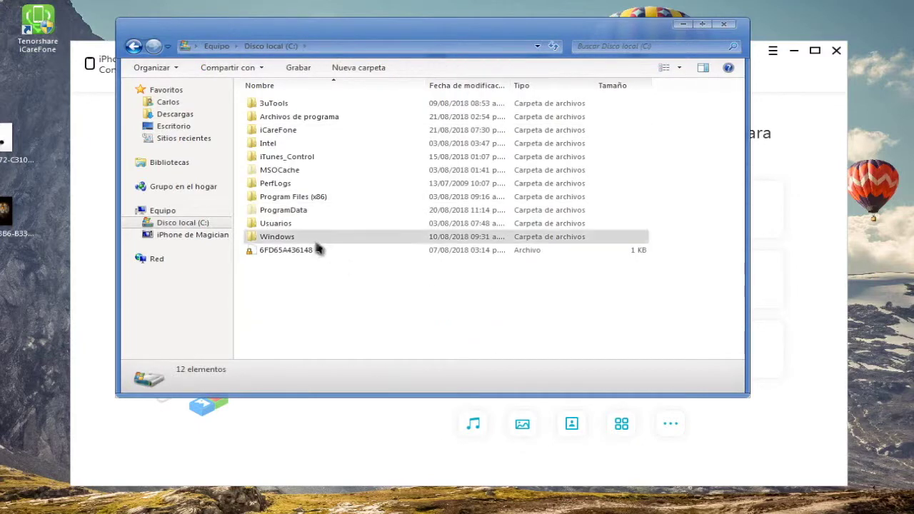
pyautogui.doubleClick(285, 130)
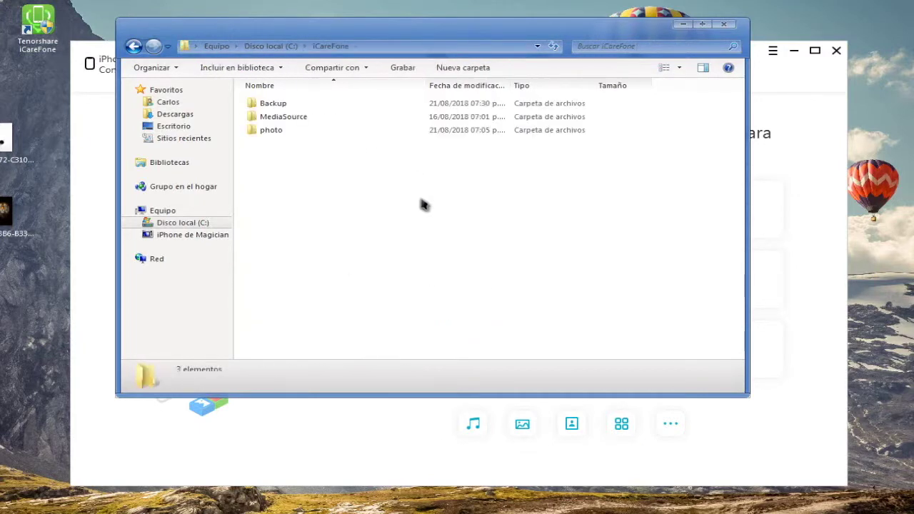
pyautogui.doubleClick(289, 130)
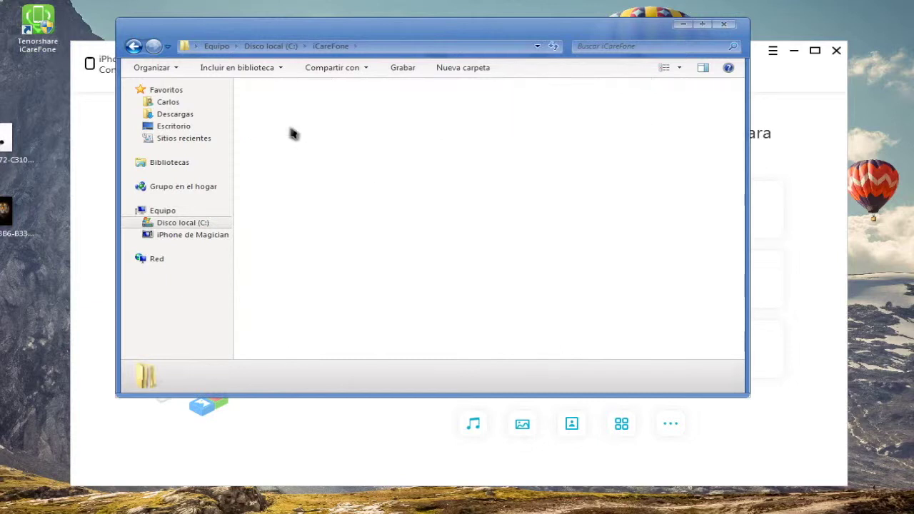
pyautogui.doubleClick(284, 107)
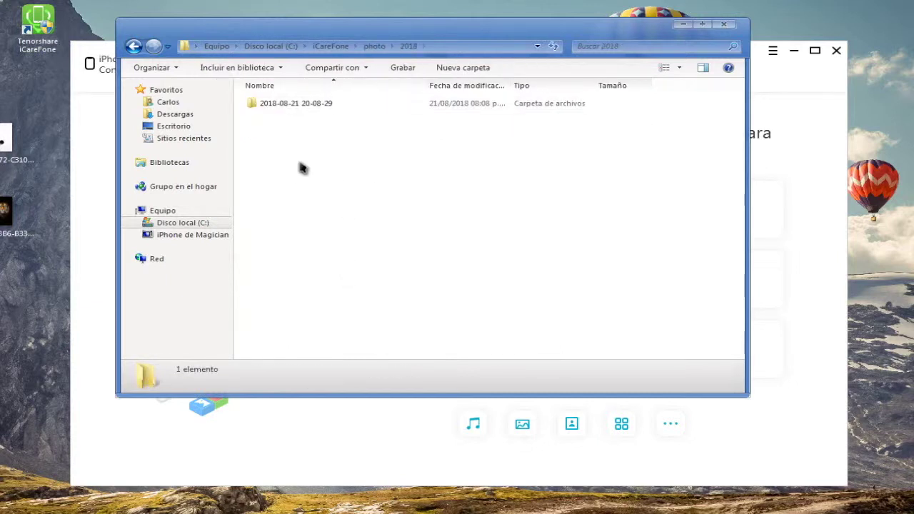
pyautogui.click(317, 110)
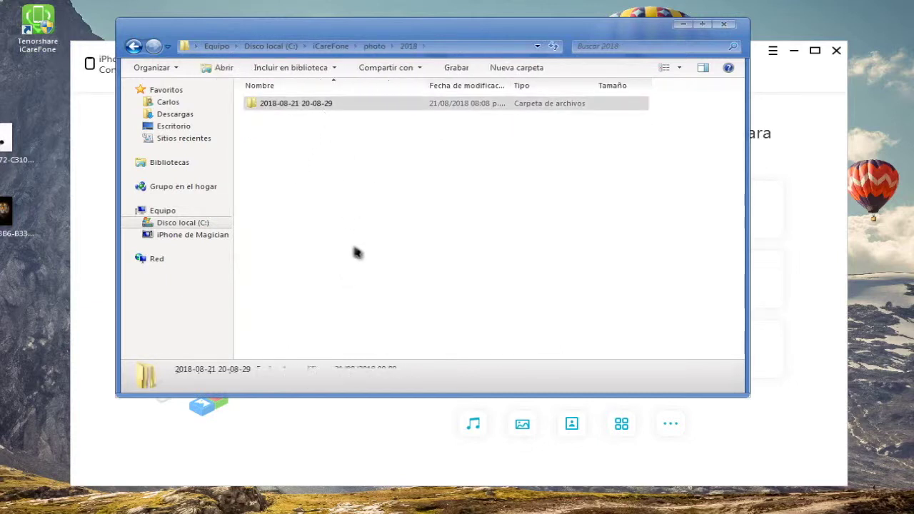
pyautogui.doubleClick(325, 110)
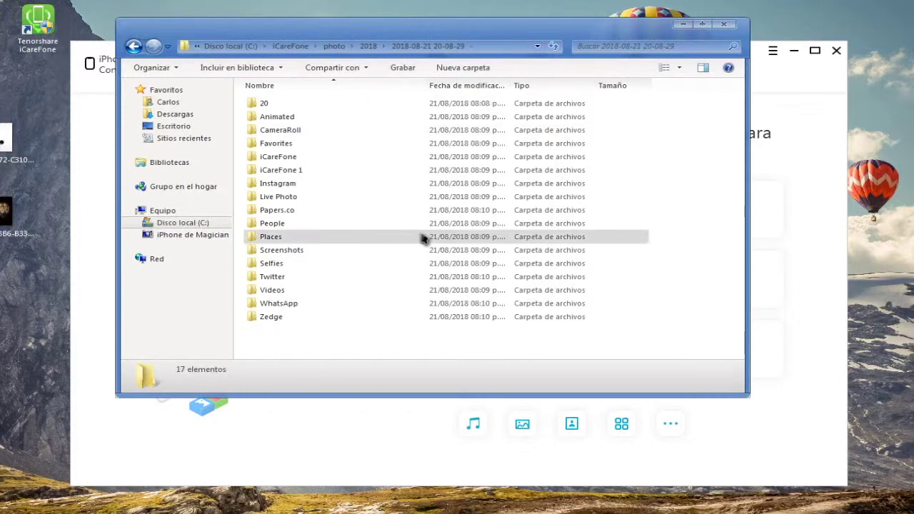
# Look through the exported images in the Zedge and Twitter folders and return to the list of album folders
pyautogui.doubleClick(278, 317)
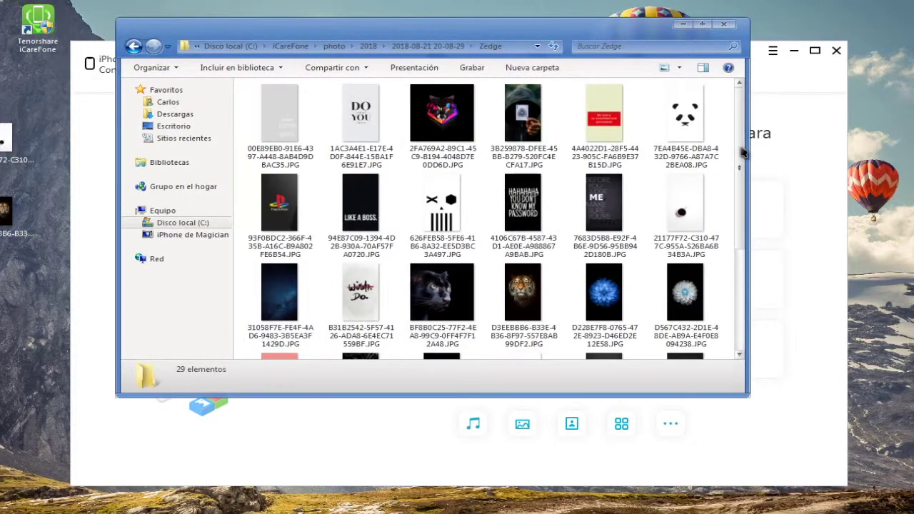
pyautogui.scroll(-5, 714, 257)
pyautogui.scroll(3, 732, 283)
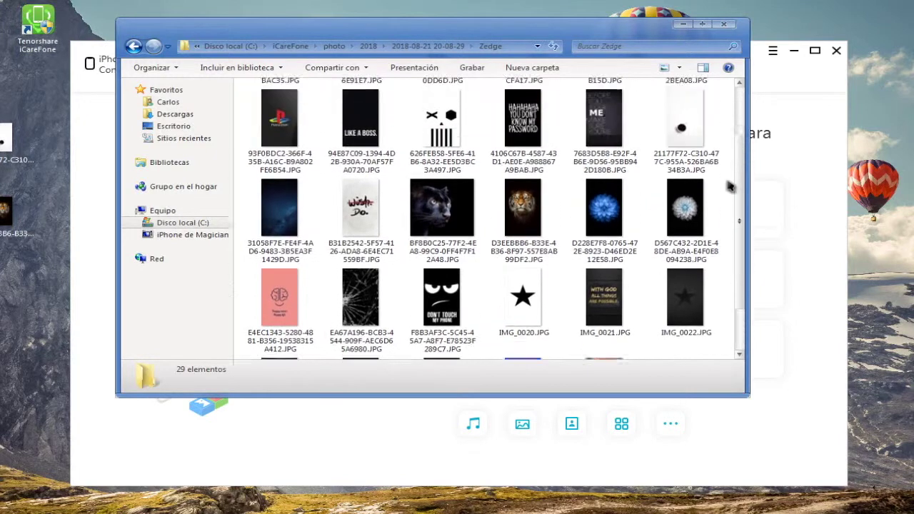
pyautogui.click(448, 50)
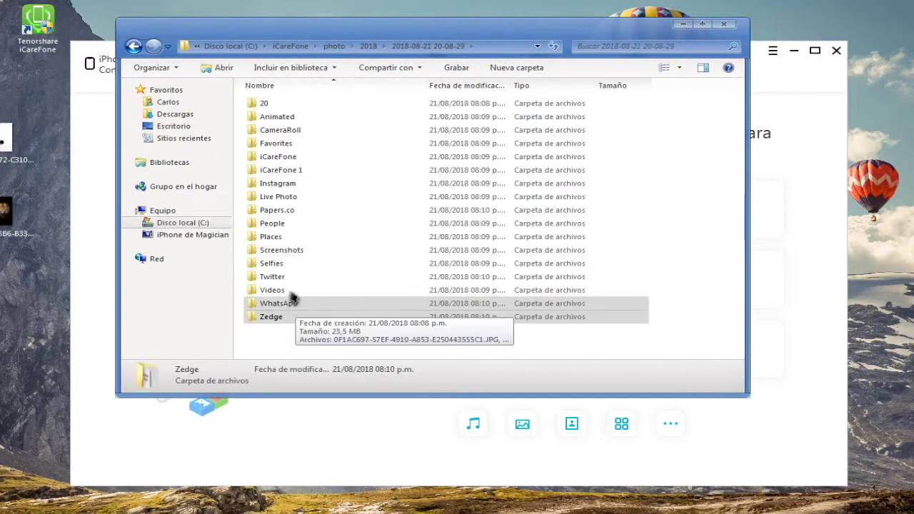
pyautogui.doubleClick(283, 278)
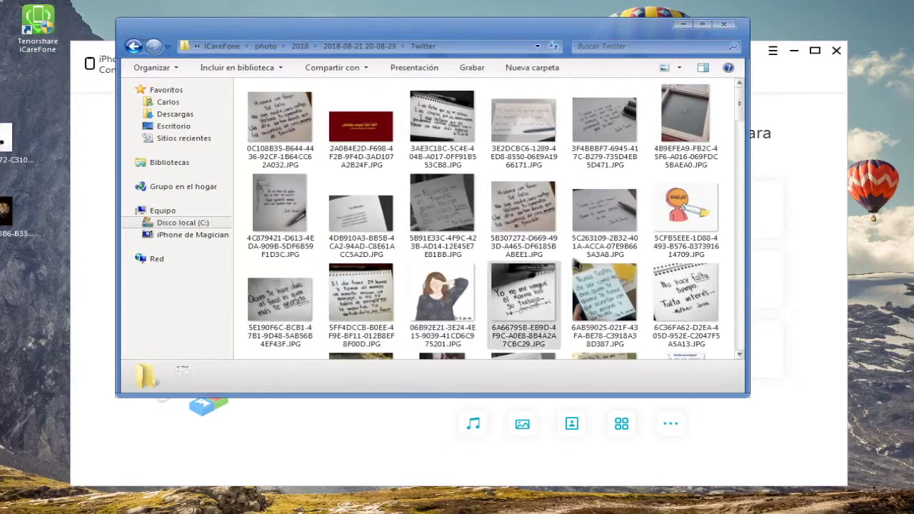
pyautogui.scroll(-5, 743, 108)
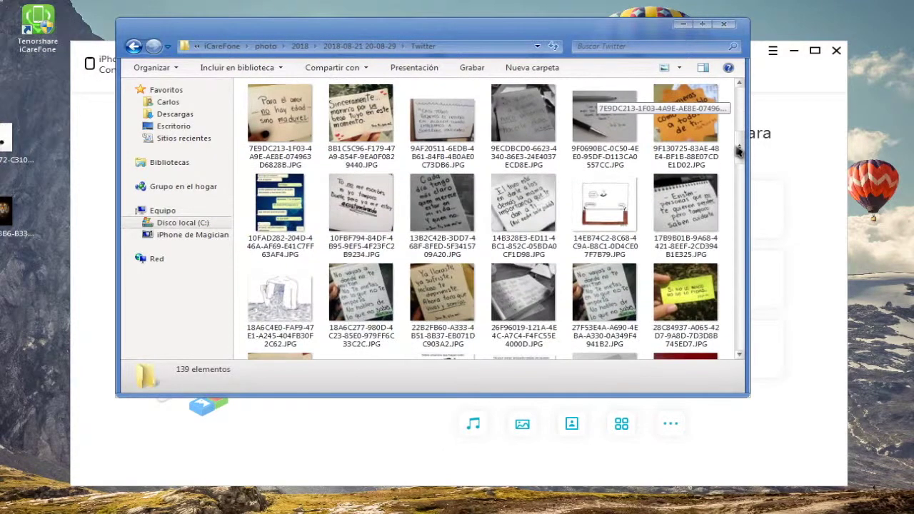
pyautogui.click(361, 47)
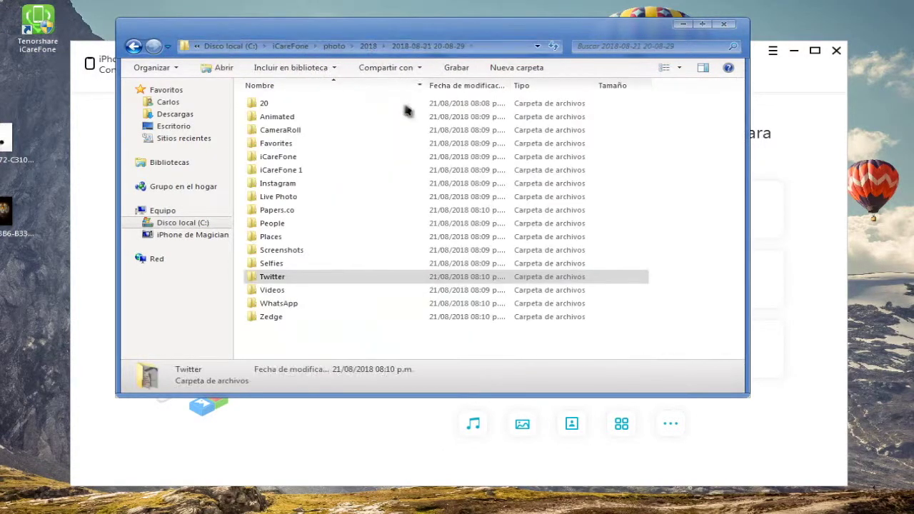
# Check the exported pictures in the Live Photo and iCareFone folders
pyautogui.doubleClick(296, 198)
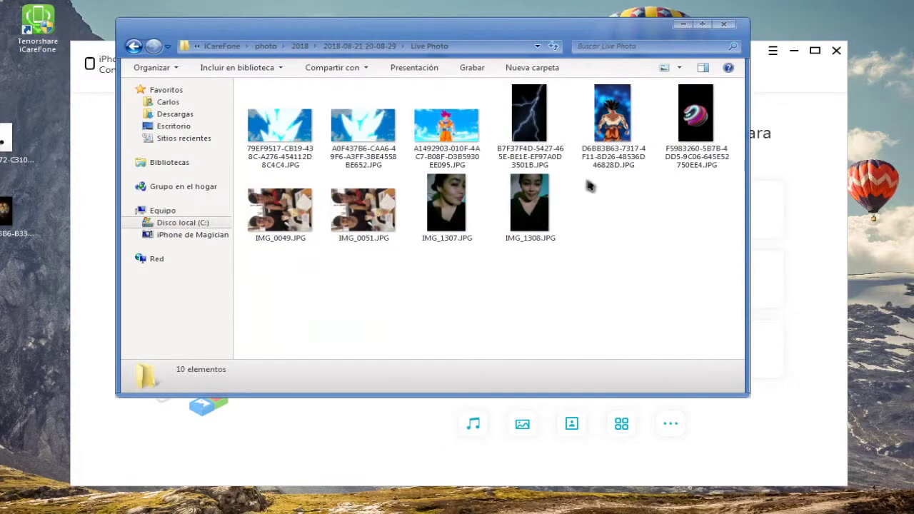
pyautogui.click(358, 46)
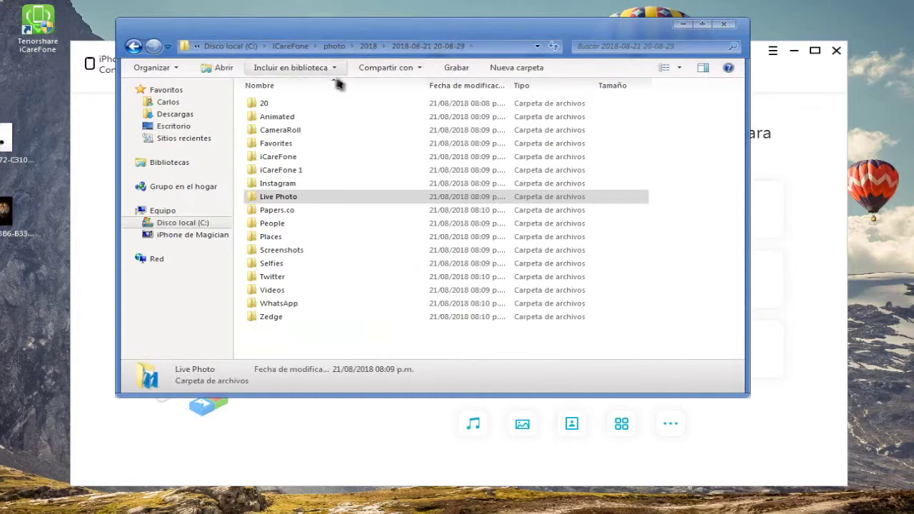
pyautogui.doubleClick(306, 158)
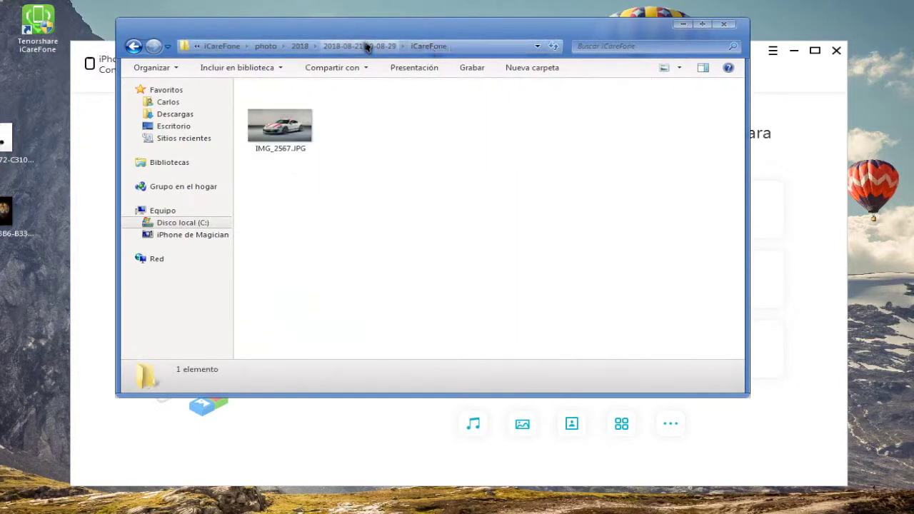
pyautogui.click(359, 45)
# Review the exported pictures in the iCareFone 1 and Papers.co folders
pyautogui.doubleClick(298, 171)
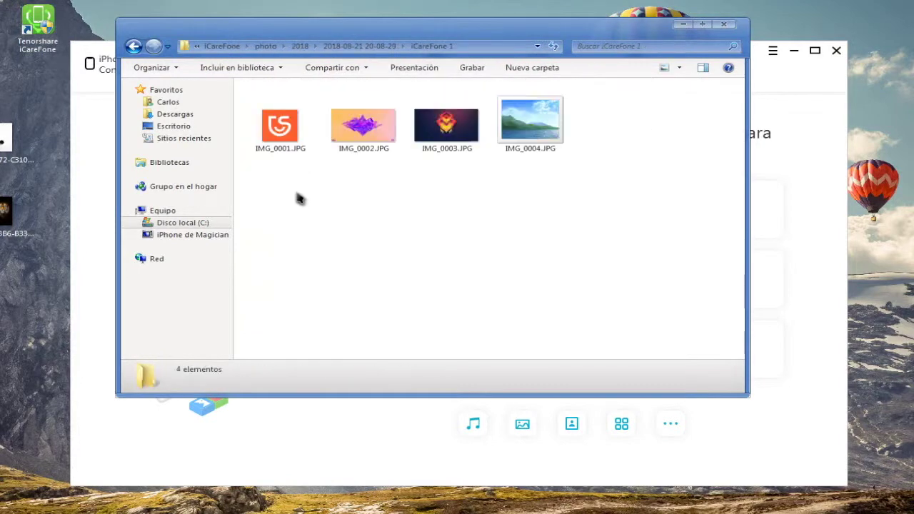
pyautogui.moveTo(292, 196); pyautogui.dragTo(495, 45)
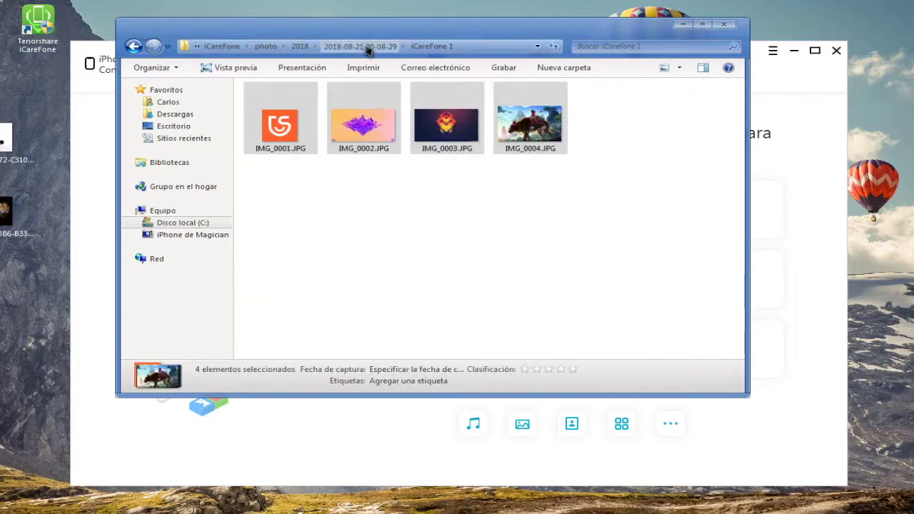
pyautogui.click(359, 46)
pyautogui.click(293, 211)
pyautogui.doubleClick(293, 212)
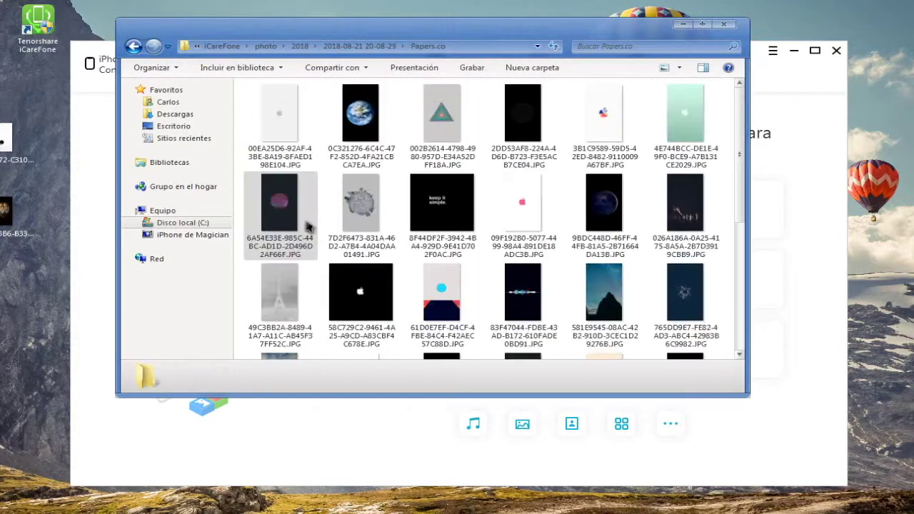
pyautogui.scroll(-3, 743, 157)
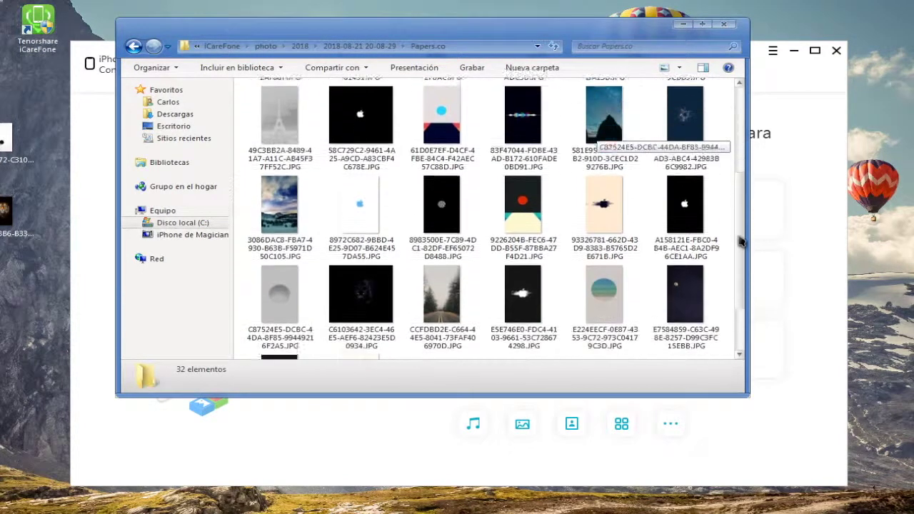
pyautogui.click(359, 46)
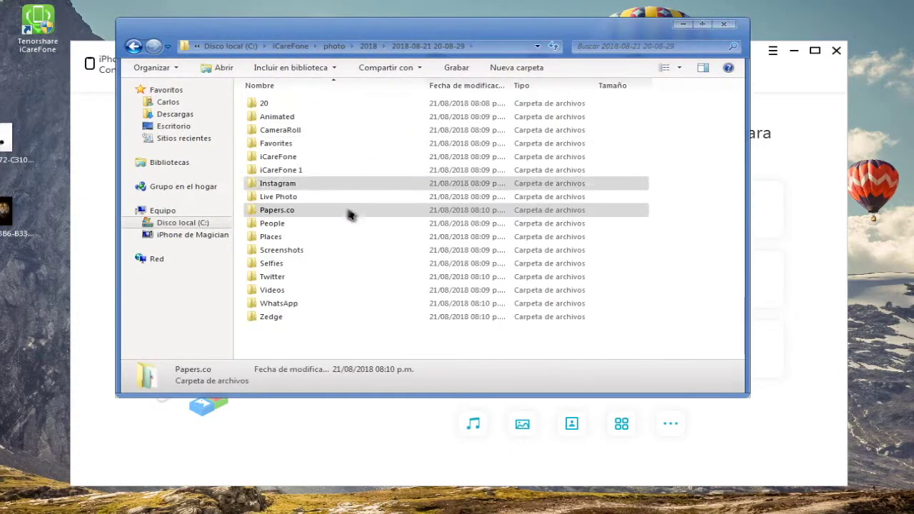
# View the exported files in the Screenshots and Videos folders
pyautogui.doubleClick(298, 257)
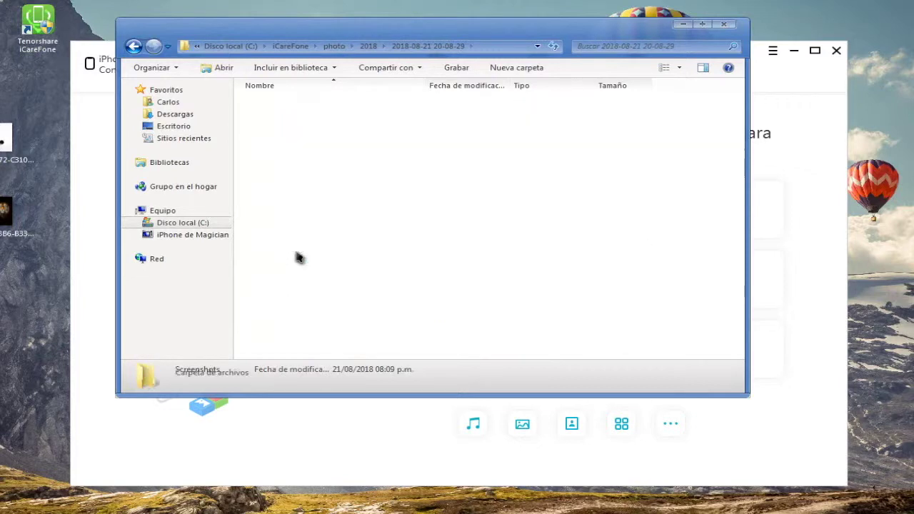
pyautogui.moveTo(285, 197); pyautogui.dragTo(477, 123)
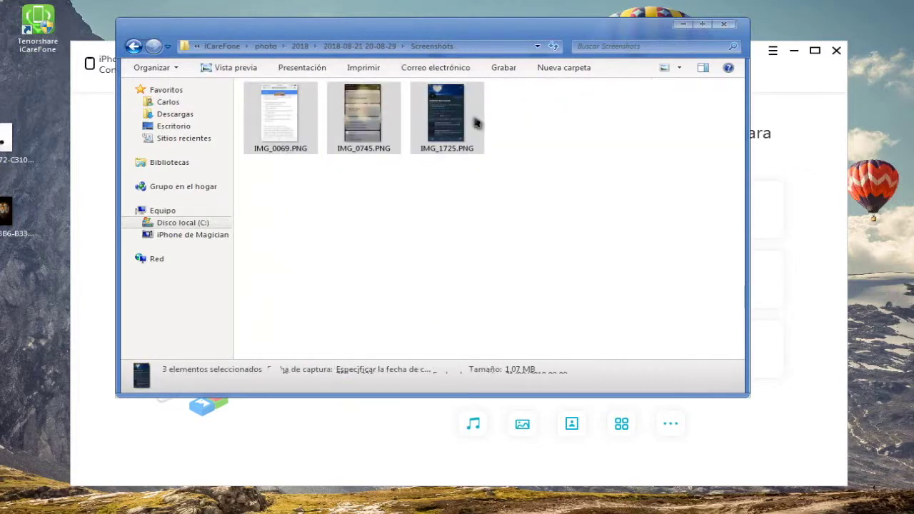
pyautogui.click(359, 46)
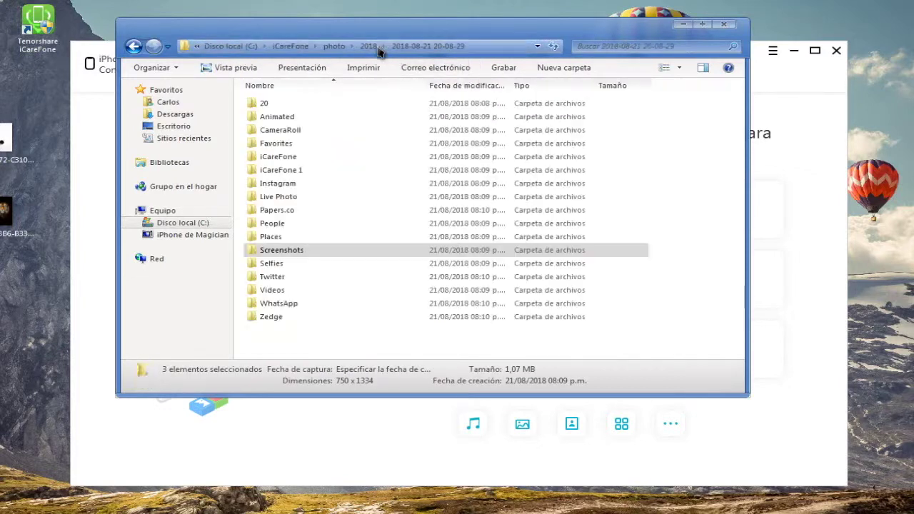
pyautogui.doubleClick(279, 290)
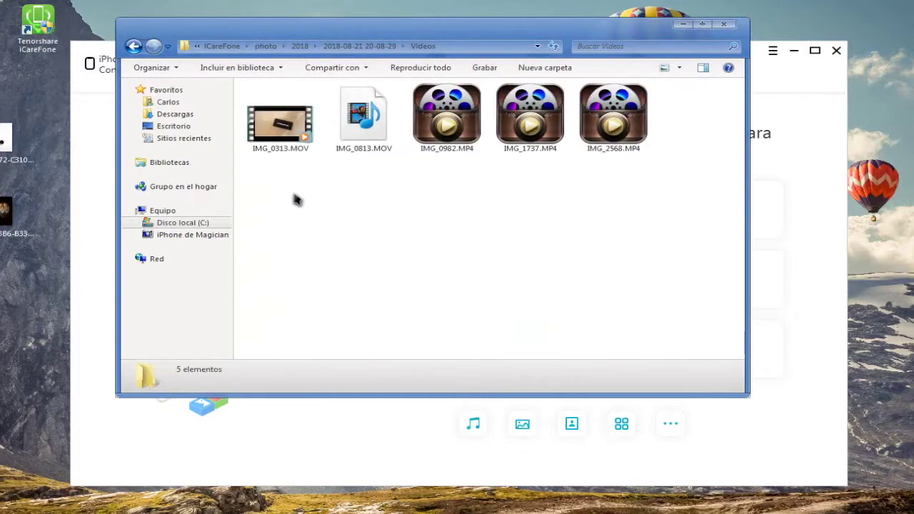